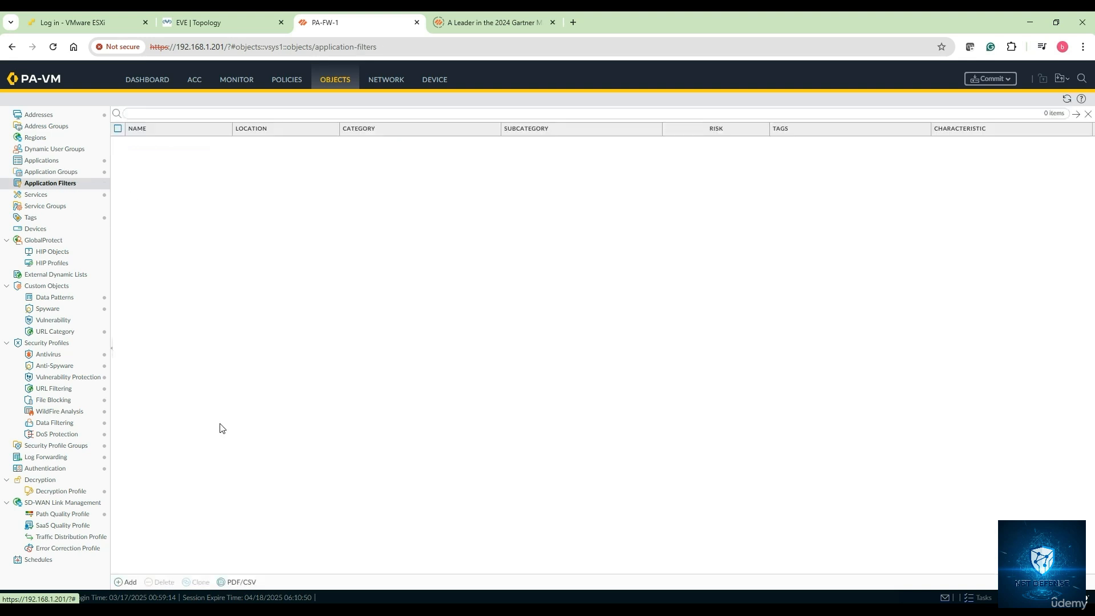
- Start a new application filter and name it App-Filter-Social-Networking
{"action": "left_click", "coordinate": [126, 582]}
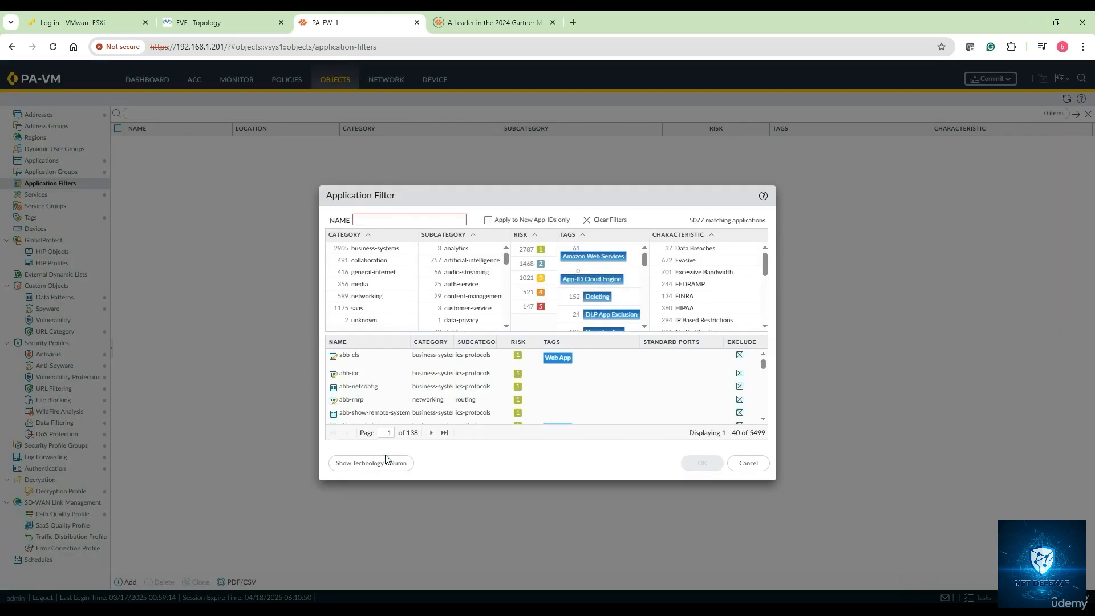
{"action": "left_click", "coordinate": [379, 219]}
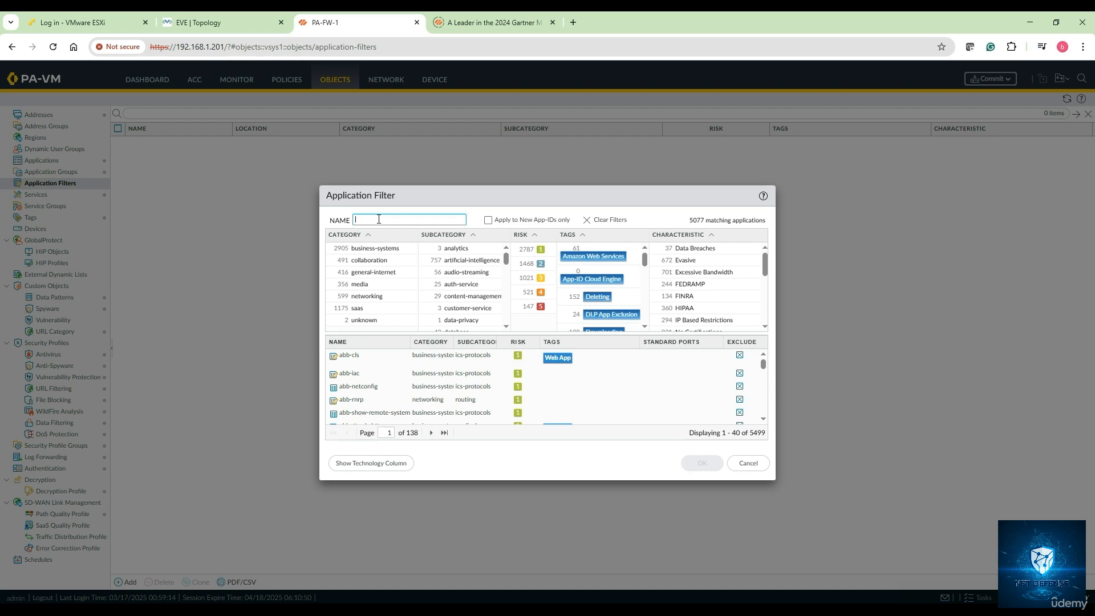
{"action": "type", "text": "App-Filter-S"}
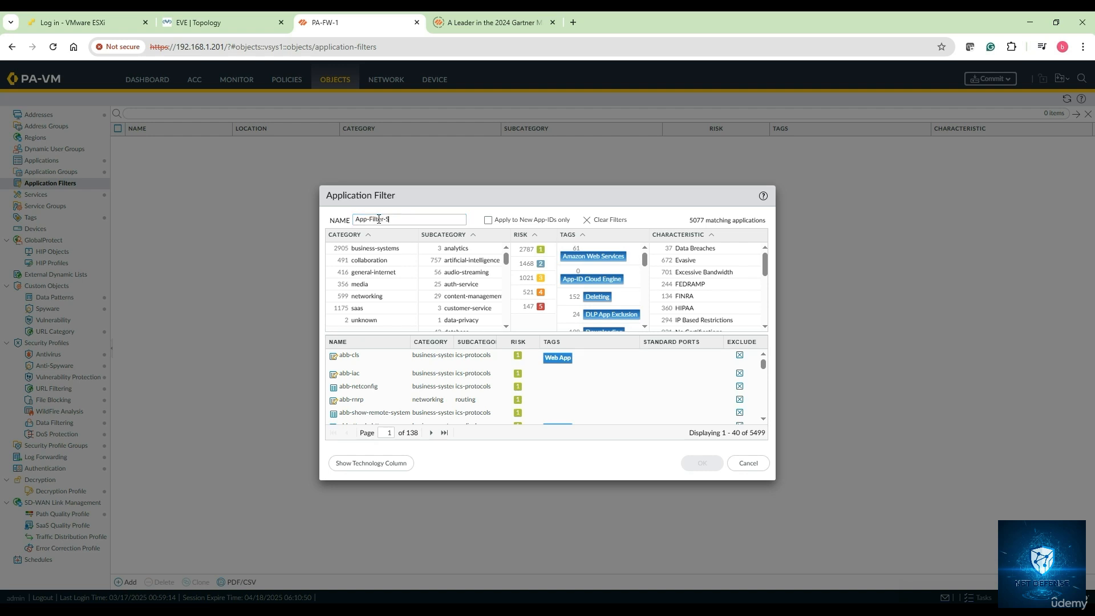
{"action": "type", "text": "ocial-Networking"}
- Limit the filter to the general-internet and collaboration categories with the social-networking subcategory, and save it
{"action": "left_click", "coordinate": [372, 274]}
{"action": "left_click", "coordinate": [374, 261]}
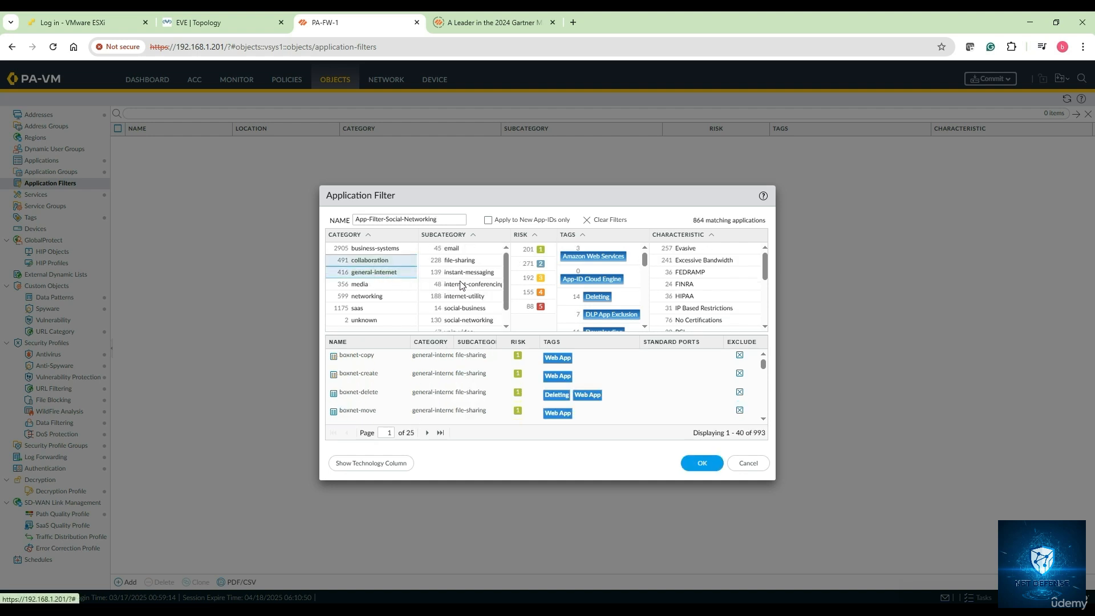
{"action": "left_click", "coordinate": [464, 319]}
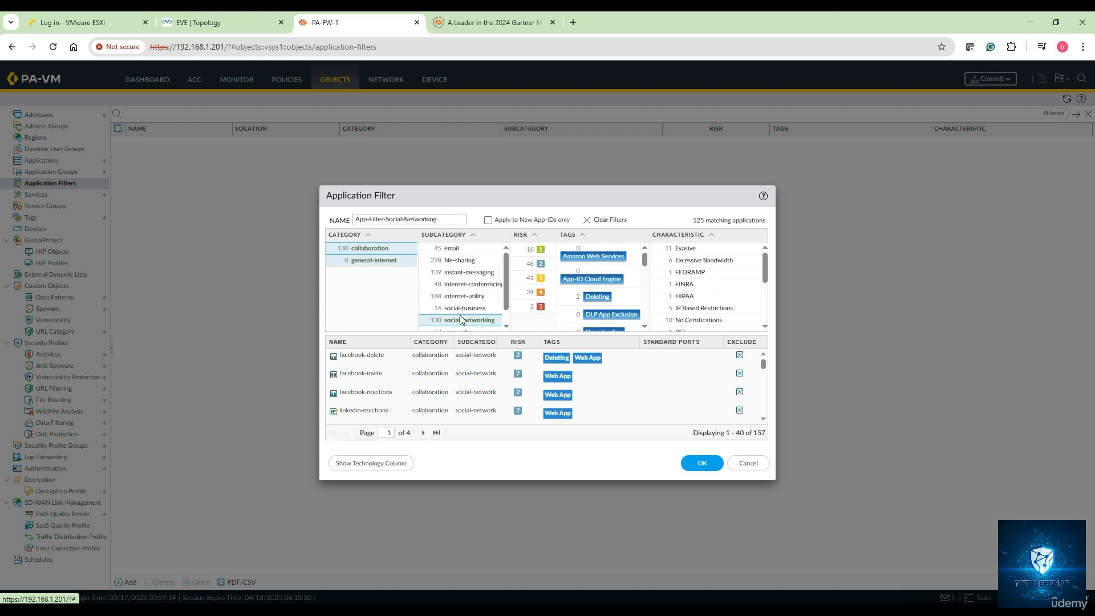
{"action": "scroll", "coordinate": [391, 379], "scroll_direction": "down", "scroll_amount": 5}
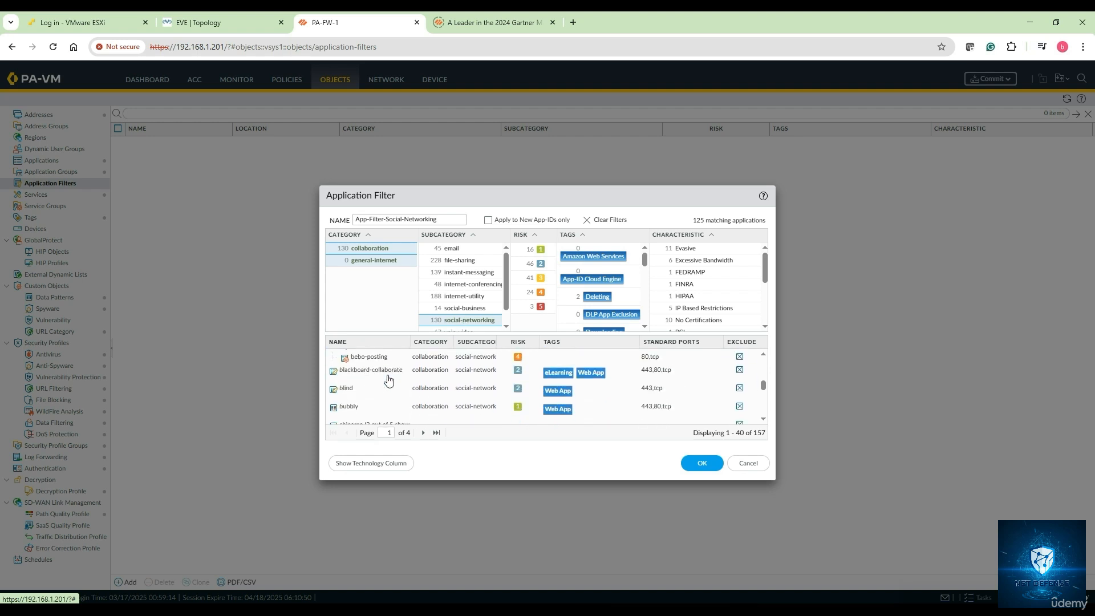
{"action": "scroll", "coordinate": [425, 376], "scroll_direction": "down", "scroll_amount": 10}
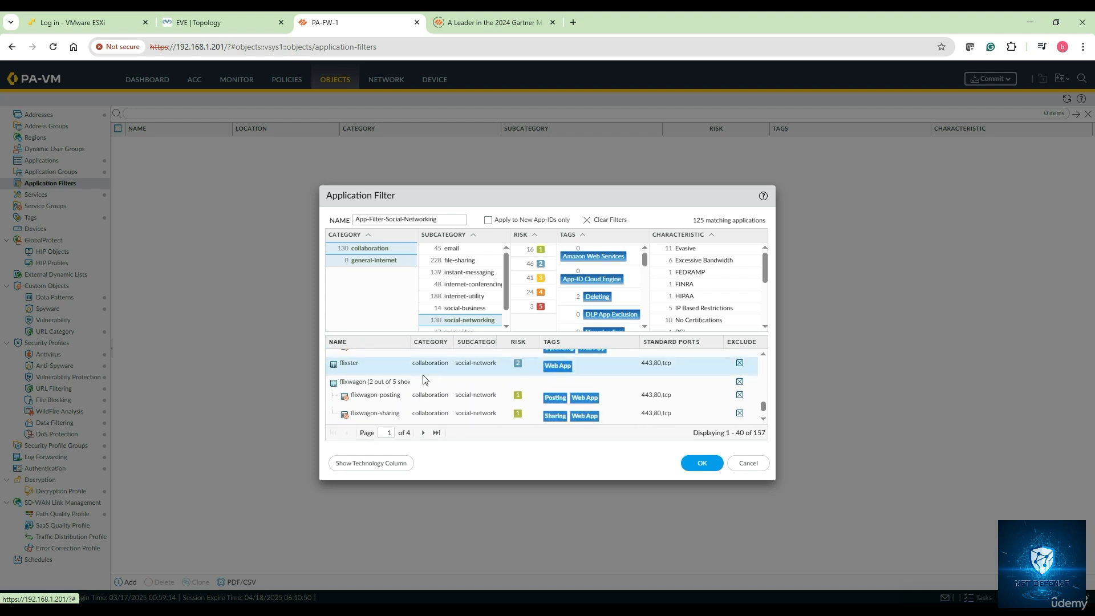
{"action": "scroll", "coordinate": [423, 379], "scroll_direction": "up", "scroll_amount": 10}
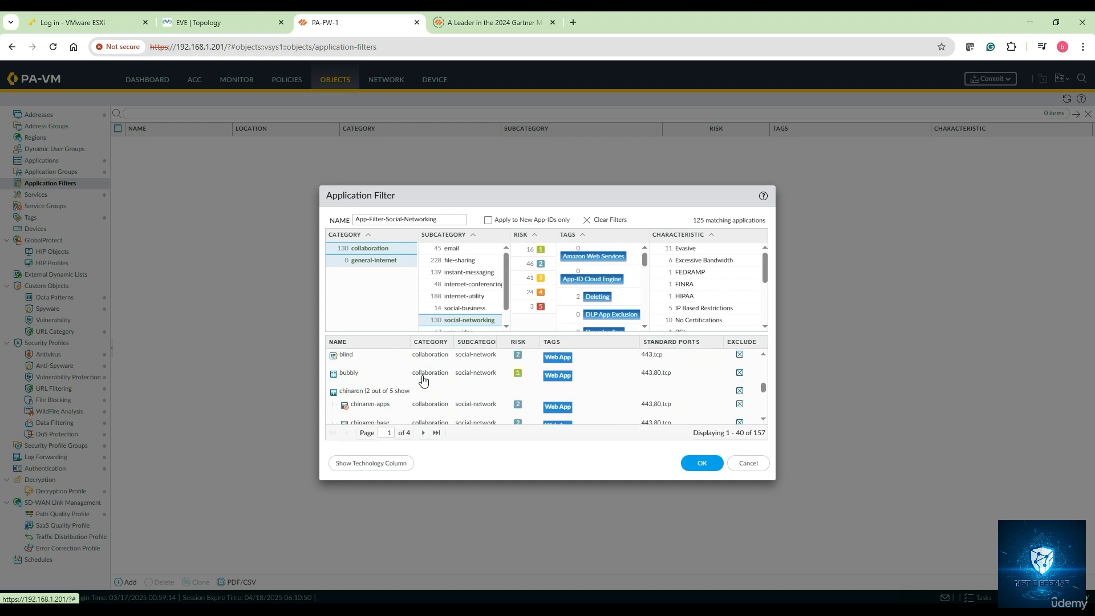
{"action": "left_click", "coordinate": [702, 463]}
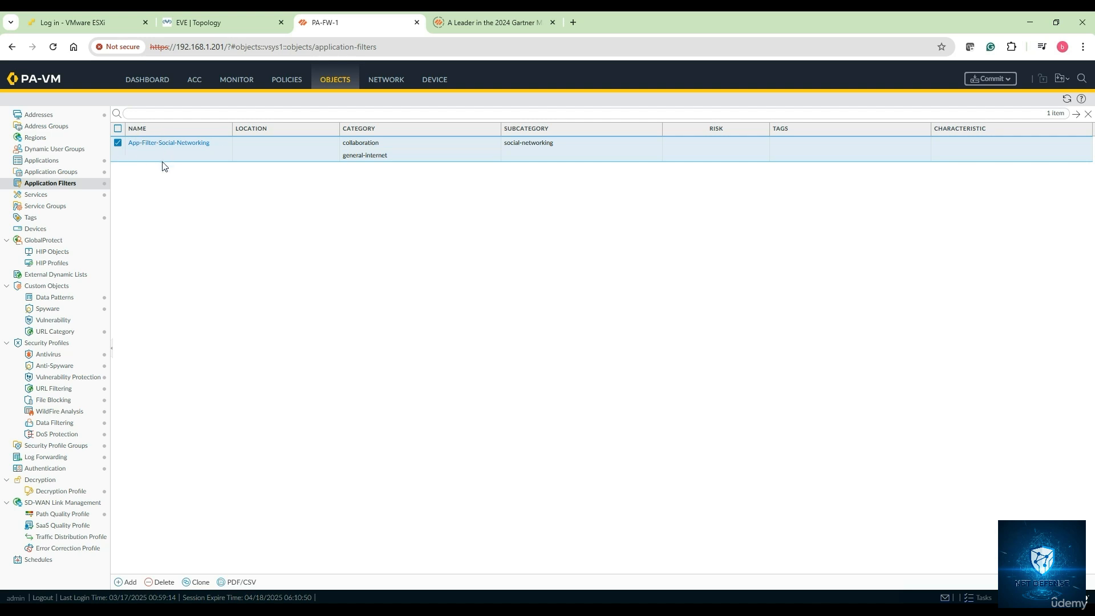
- Add App-Filter-Social-Networking to the applications of the Internet Access security rule and save the rule with all listed dependencies selected
{"action": "left_click", "coordinate": [290, 86]}
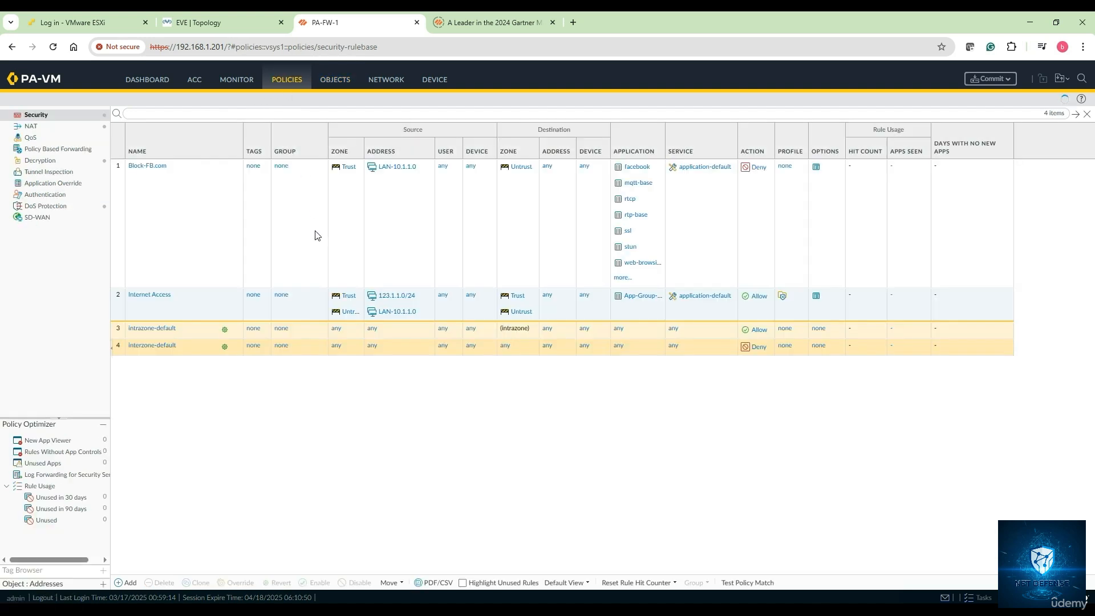
{"action": "left_click", "coordinate": [158, 295]}
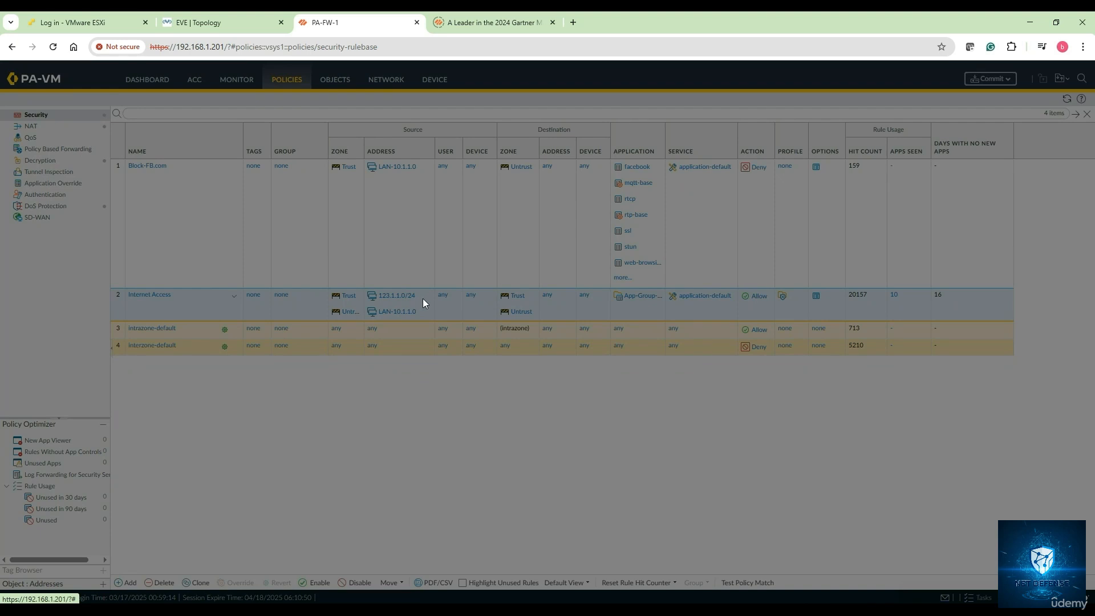
{"action": "left_click", "coordinate": [410, 260]}
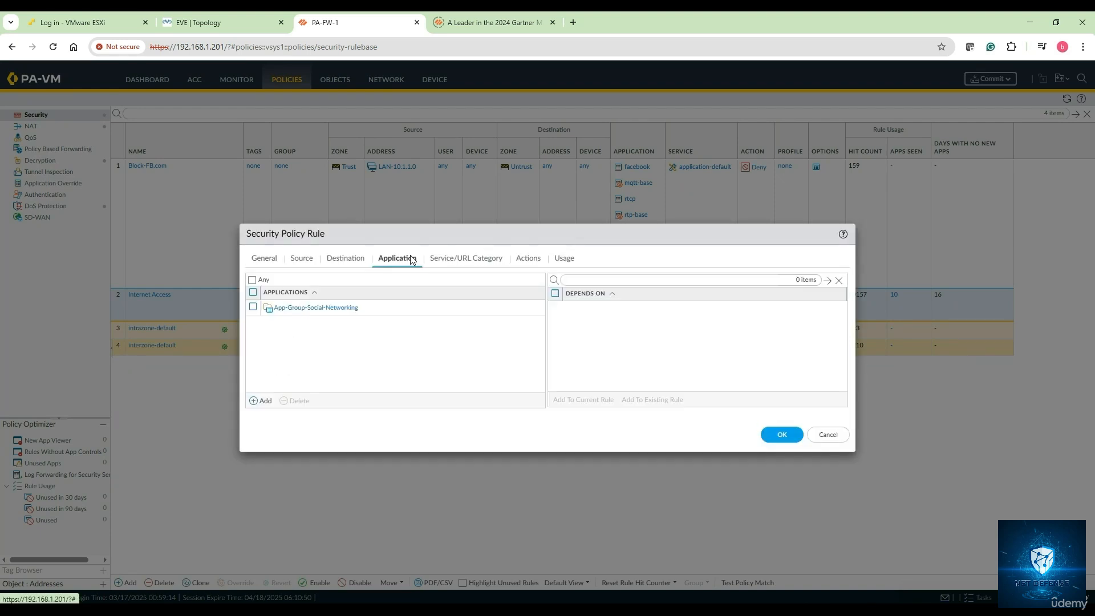
{"action": "left_click", "coordinate": [265, 401]}
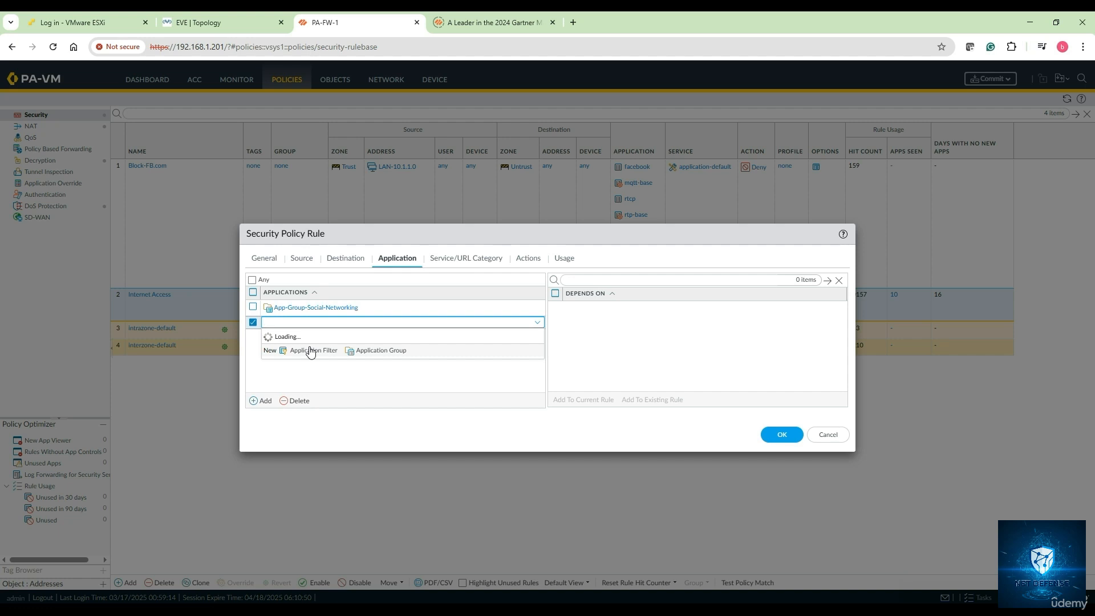
{"action": "type", "text": "pp"}
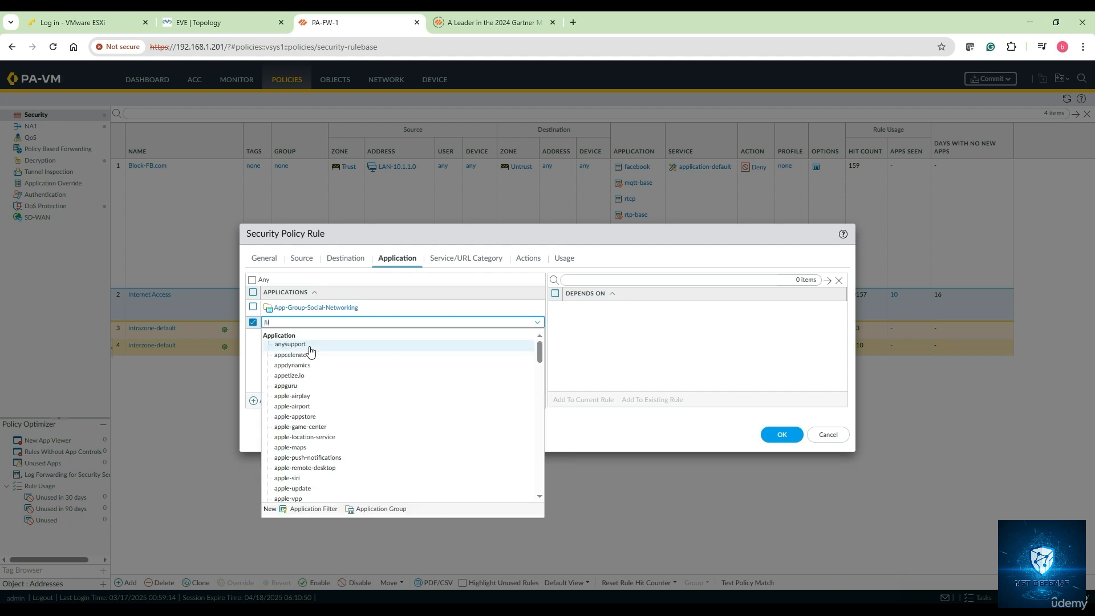
{"action": "type", "text": "lter"}
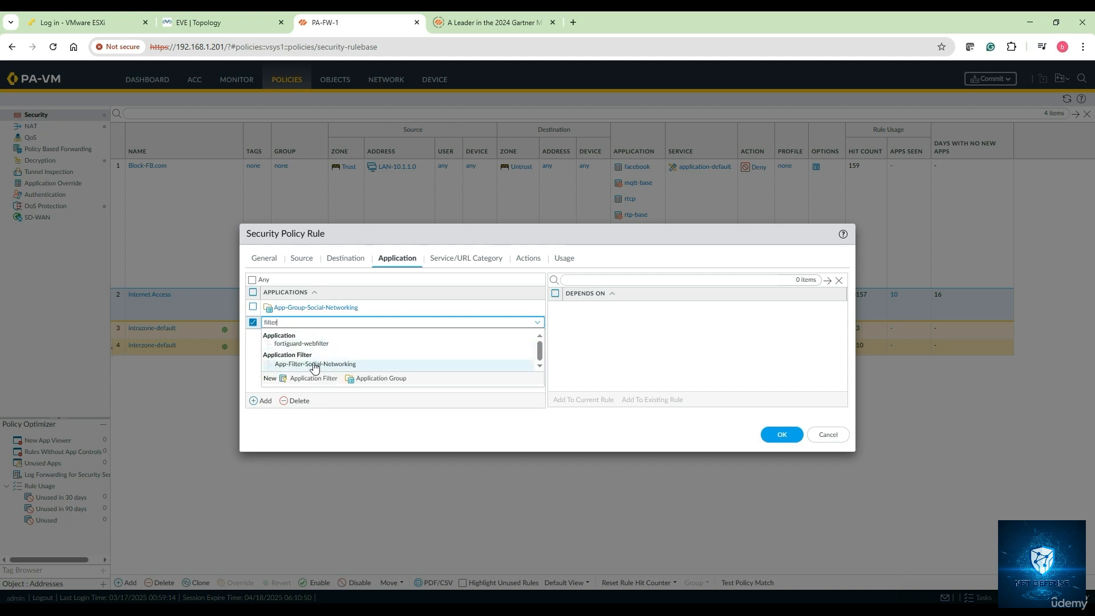
{"action": "left_click", "coordinate": [314, 365]}
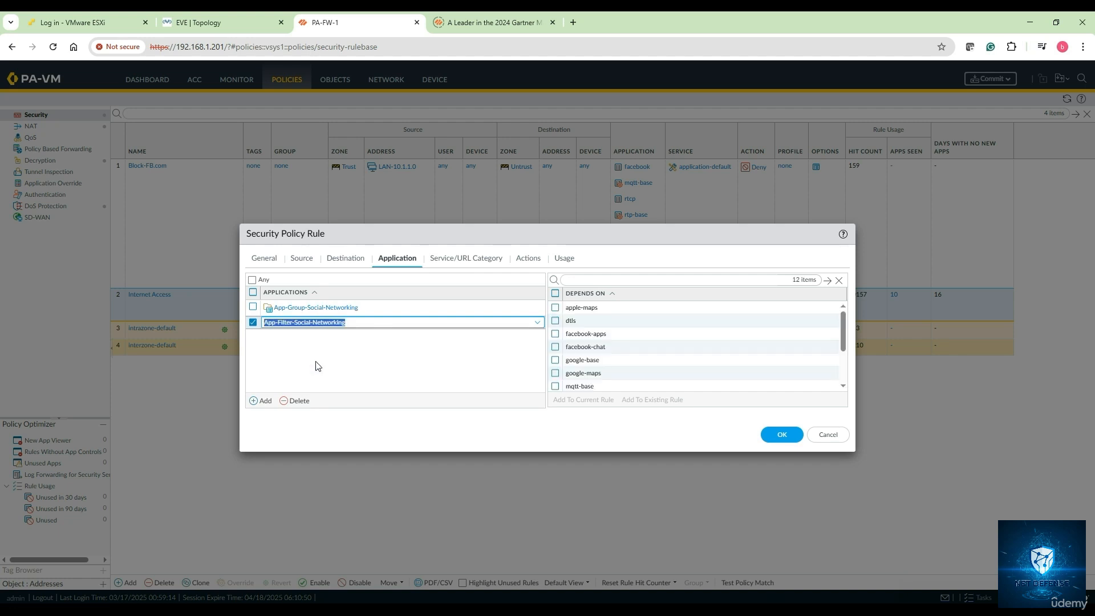
{"action": "left_click", "coordinate": [296, 342]}
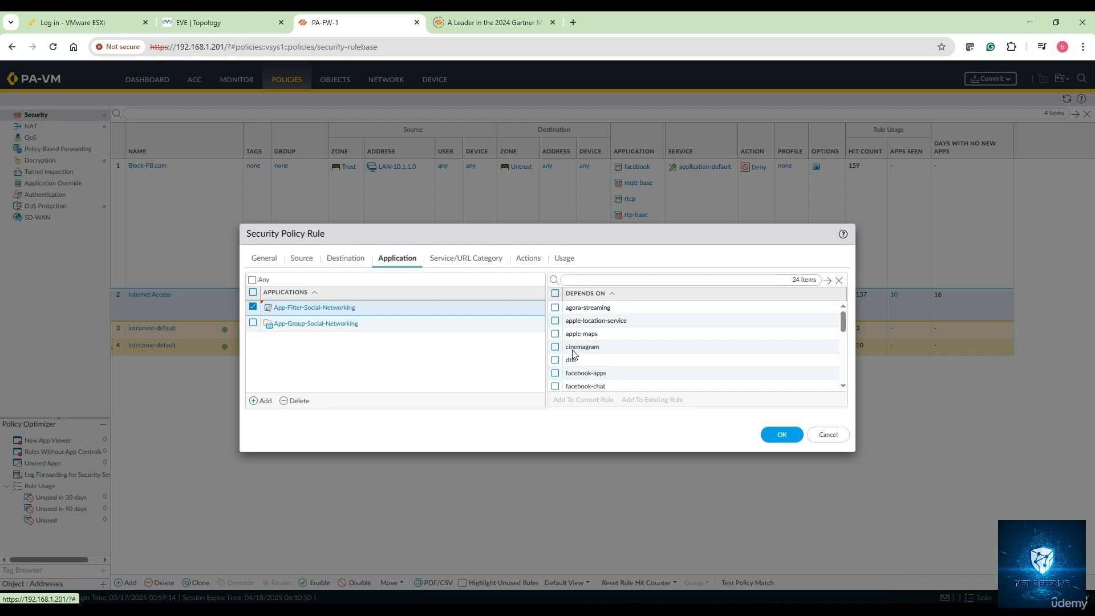
{"action": "left_click", "coordinate": [556, 293]}
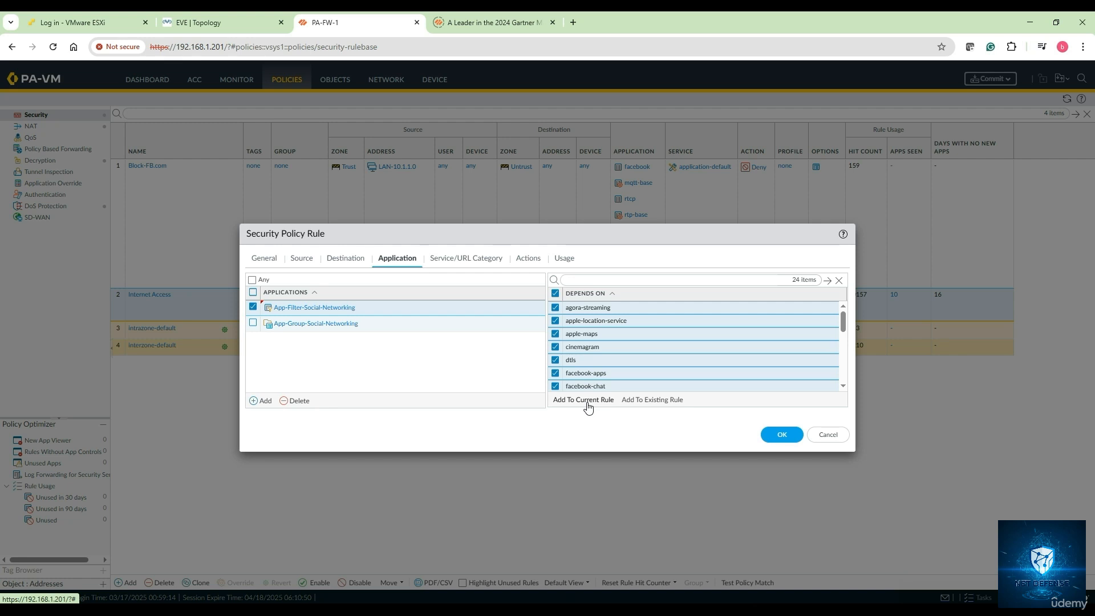
{"action": "left_click", "coordinate": [785, 436]}
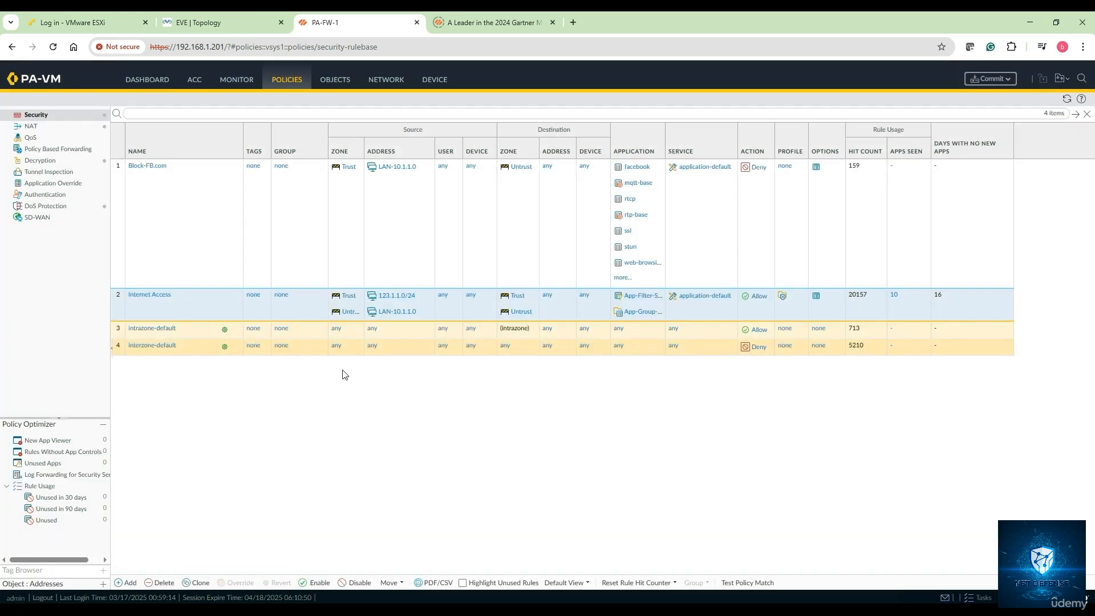
- Start a new application group and name it App-group-SN-2
{"action": "left_click", "coordinate": [340, 80]}
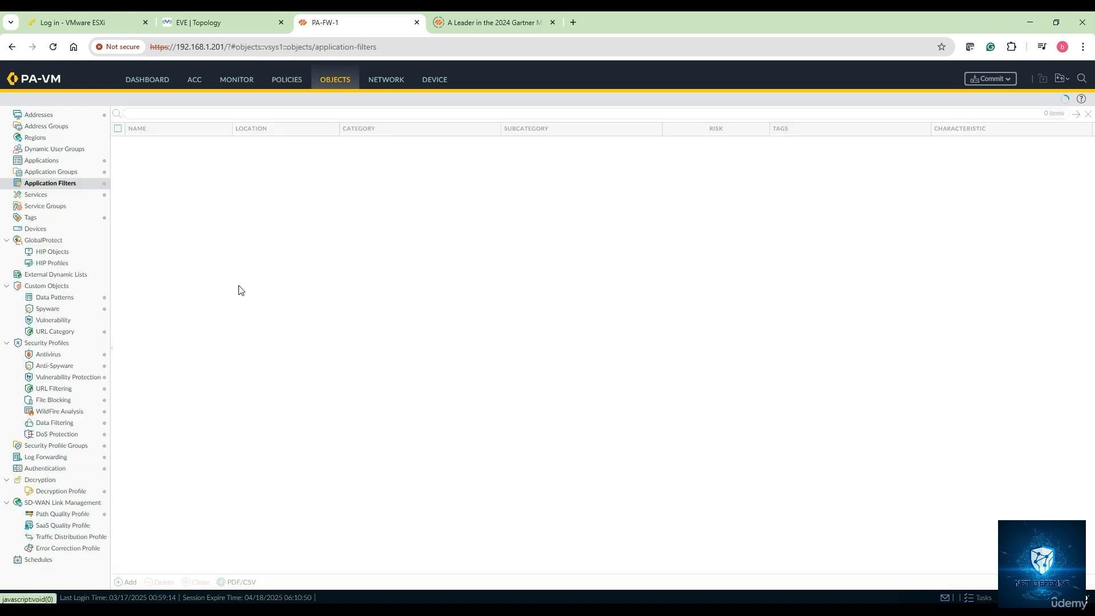
{"action": "left_click", "coordinate": [75, 183]}
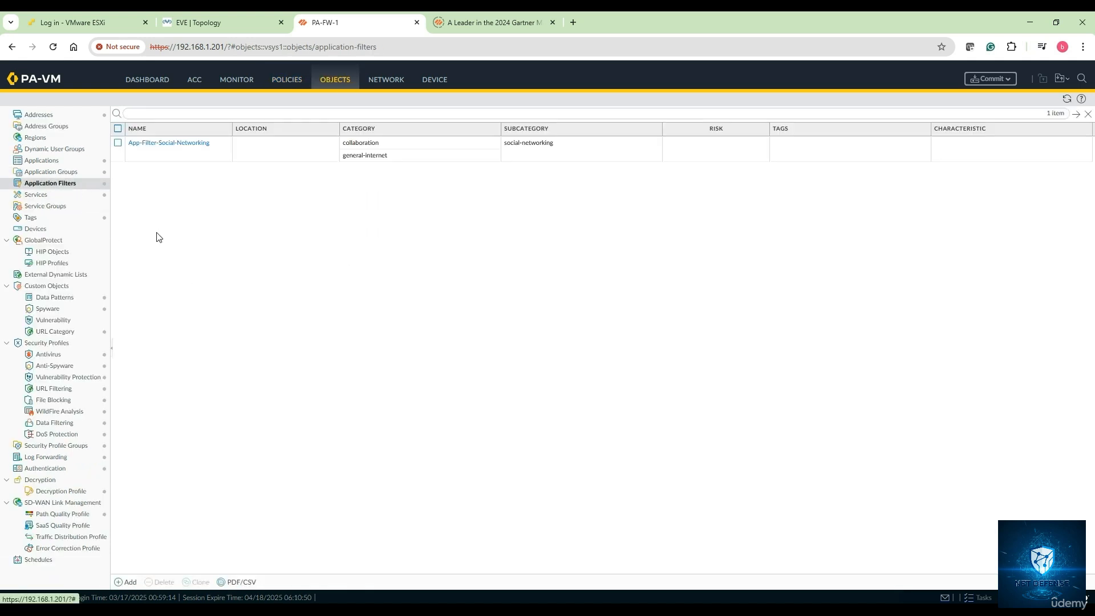
{"action": "left_click", "coordinate": [81, 172]}
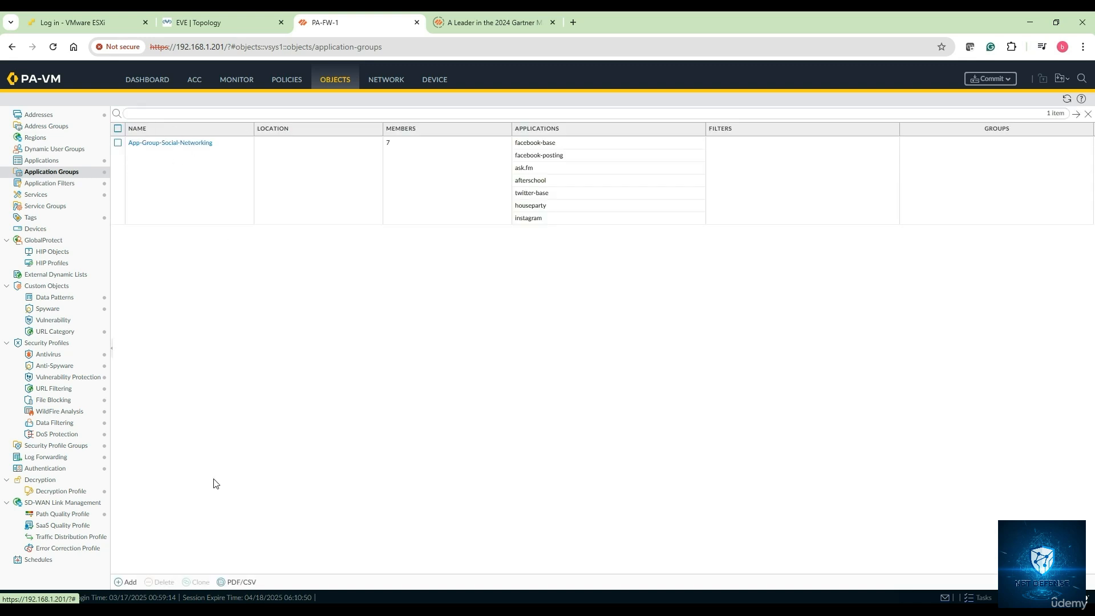
{"action": "left_click", "coordinate": [125, 582]}
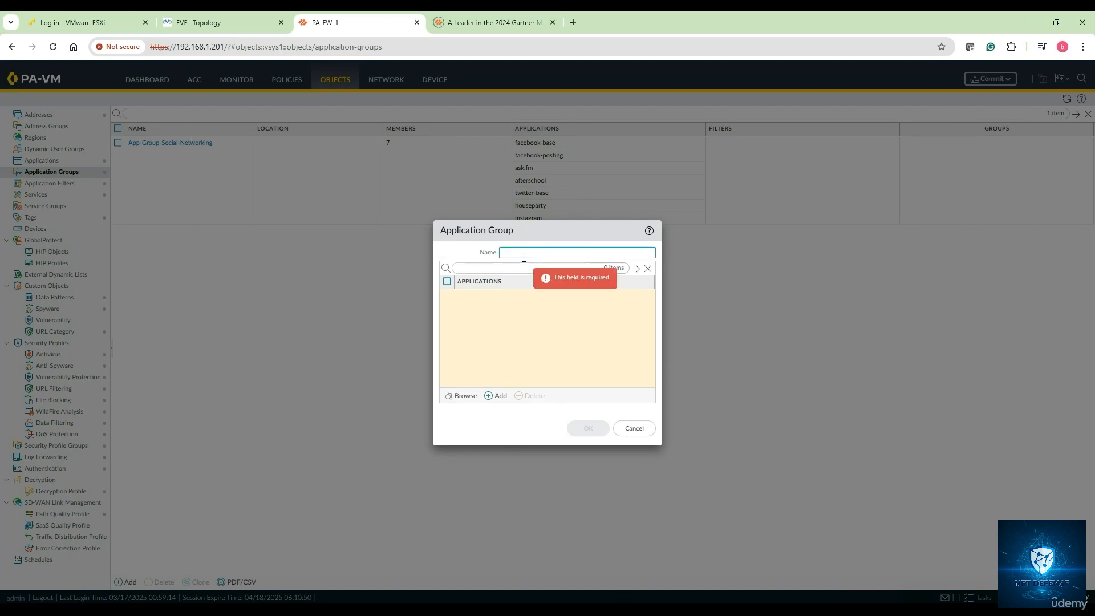
{"action": "type", "text": "App-group-SN-2"}
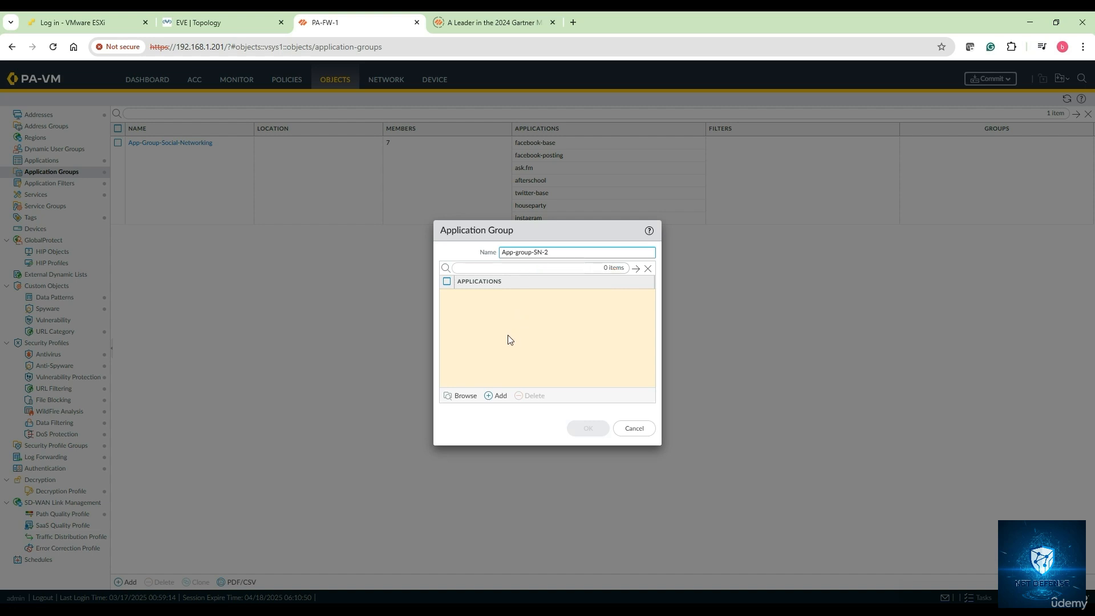
- Add the existing App-Group-Social-Networking group as a member of the new application group and save it
{"action": "left_click", "coordinate": [500, 398]}
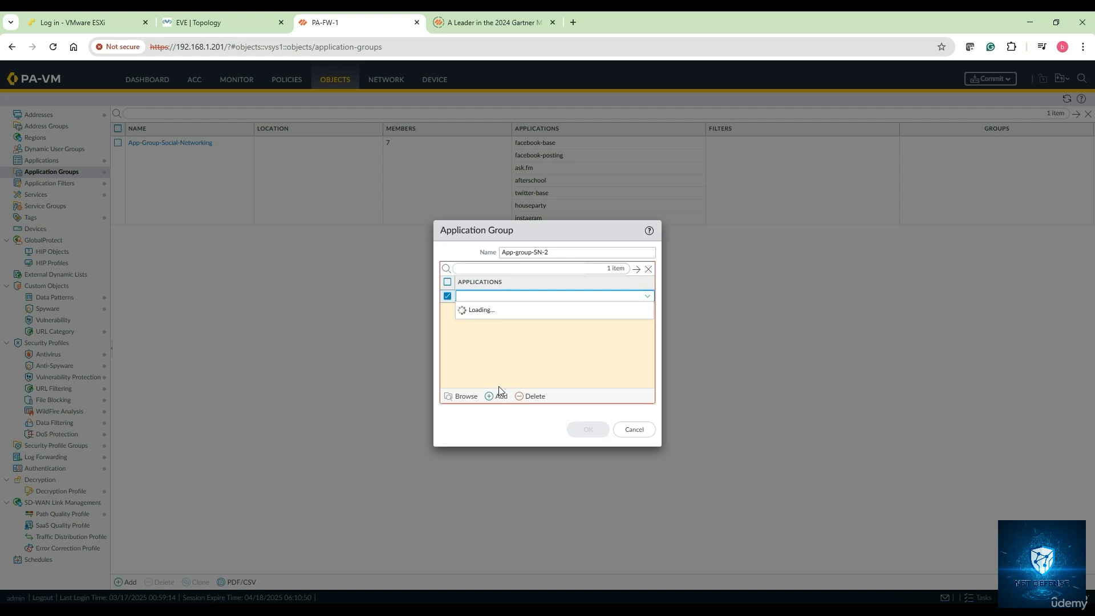
{"action": "type", "text": "app-"}
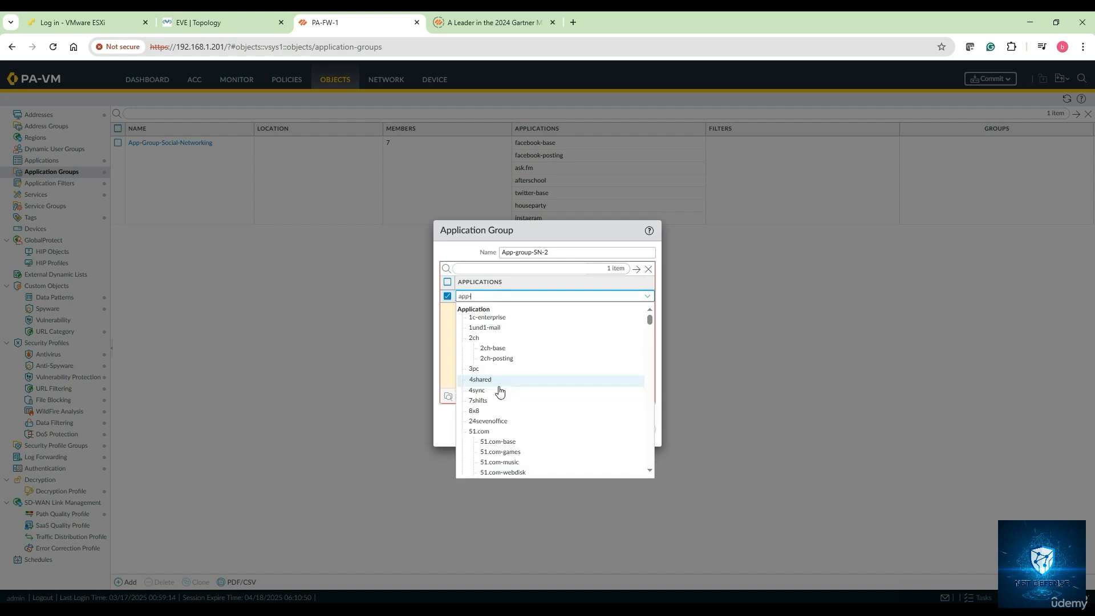
{"action": "type", "text": "group"}
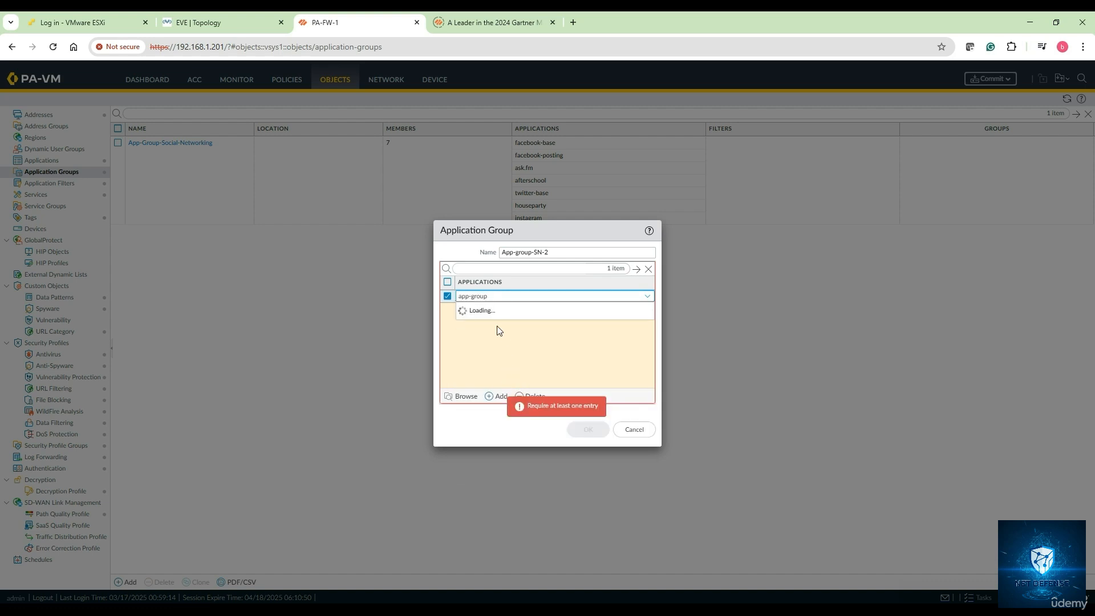
{"action": "left_click", "coordinate": [509, 319]}
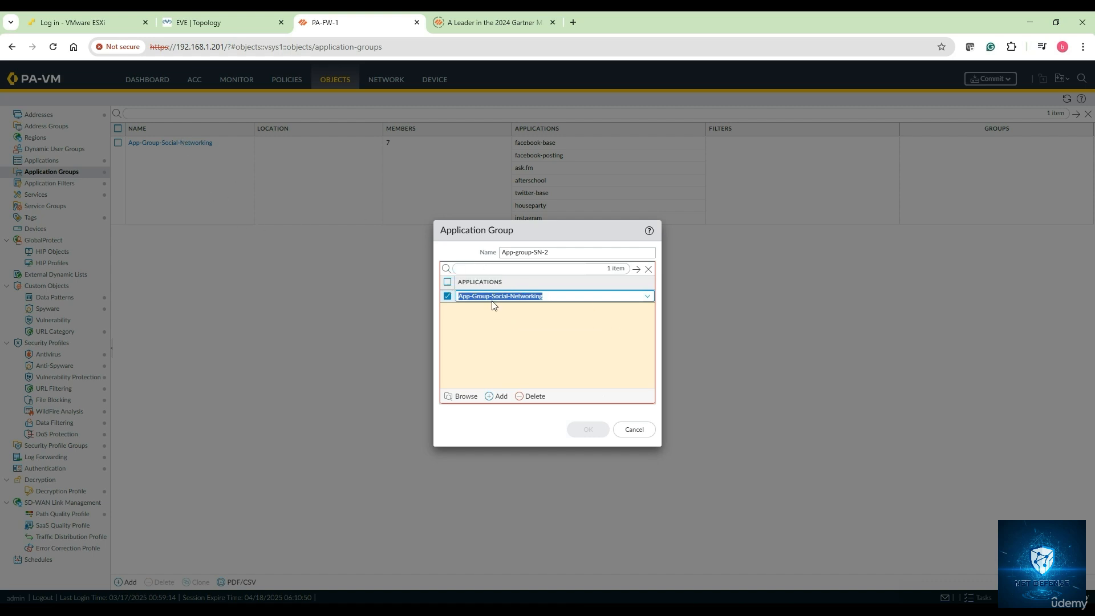
{"action": "left_click", "coordinate": [565, 379]}
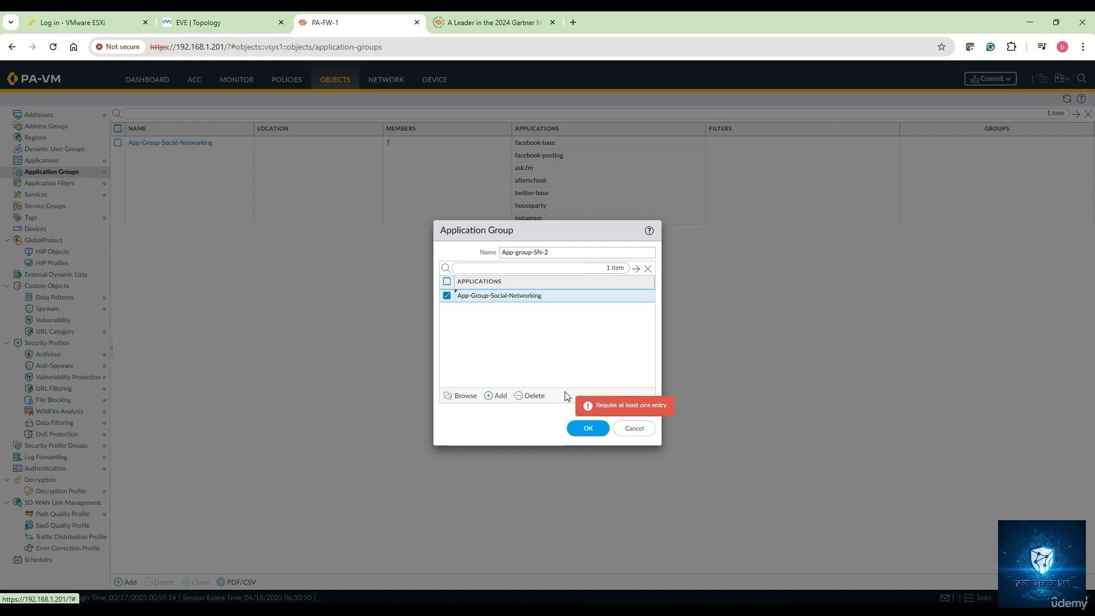
{"action": "left_click", "coordinate": [588, 429]}
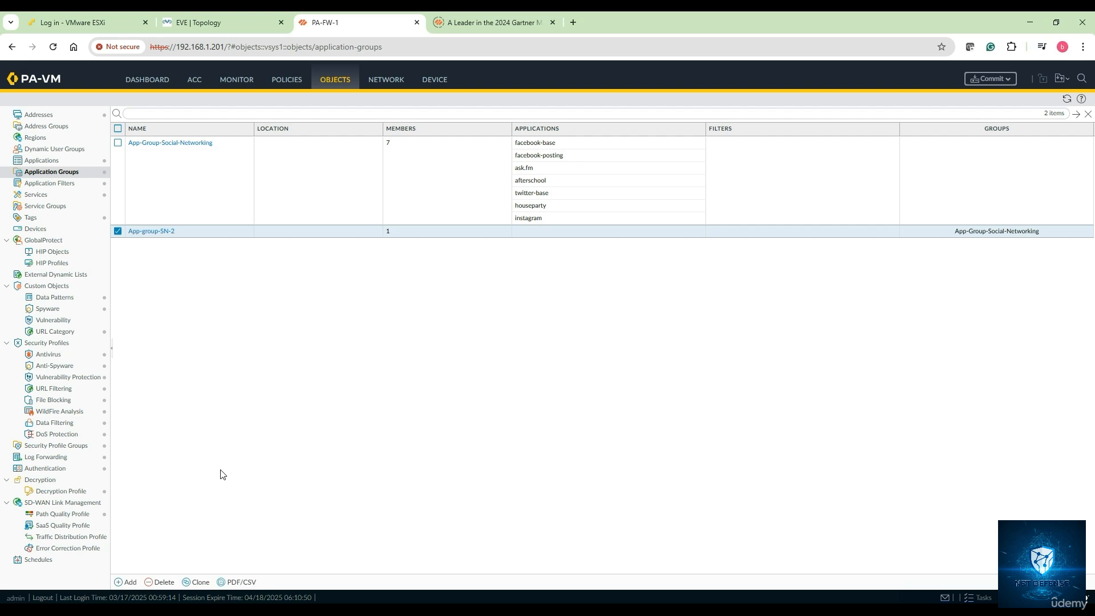
- Switch to notes.txt in Notepad and add "- Objects > Application Groups" below "2. Use Application Group", leaving a blank line between
{"action": "key", "text": "alt+Tab"}
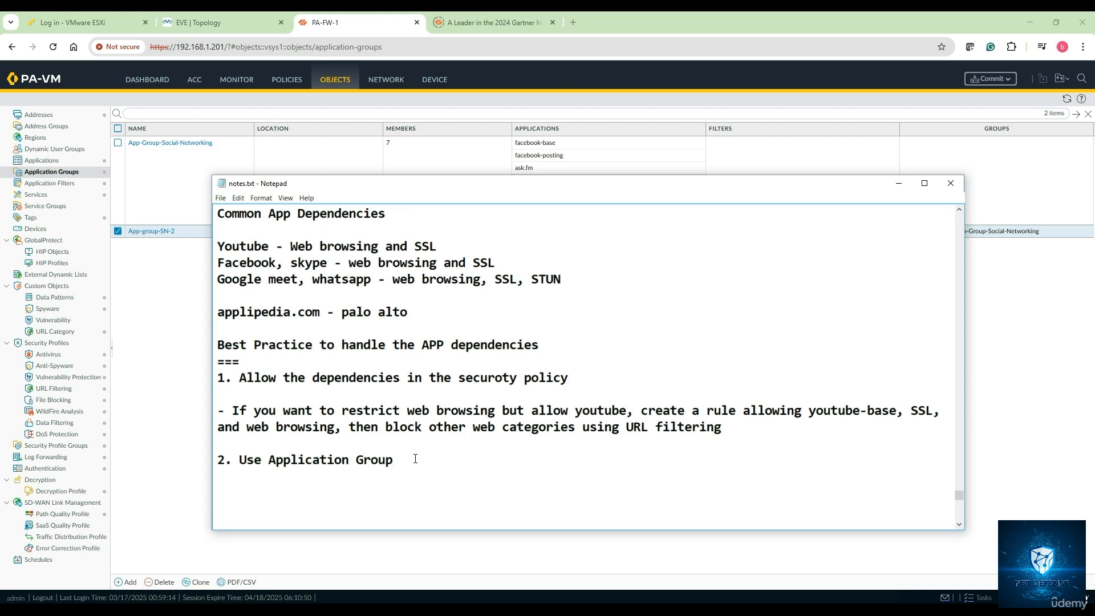
{"action": "key", "text": "Return"}
{"action": "key", "text": "Return"}
{"action": "type", "text": "- Objects > Applicati"}
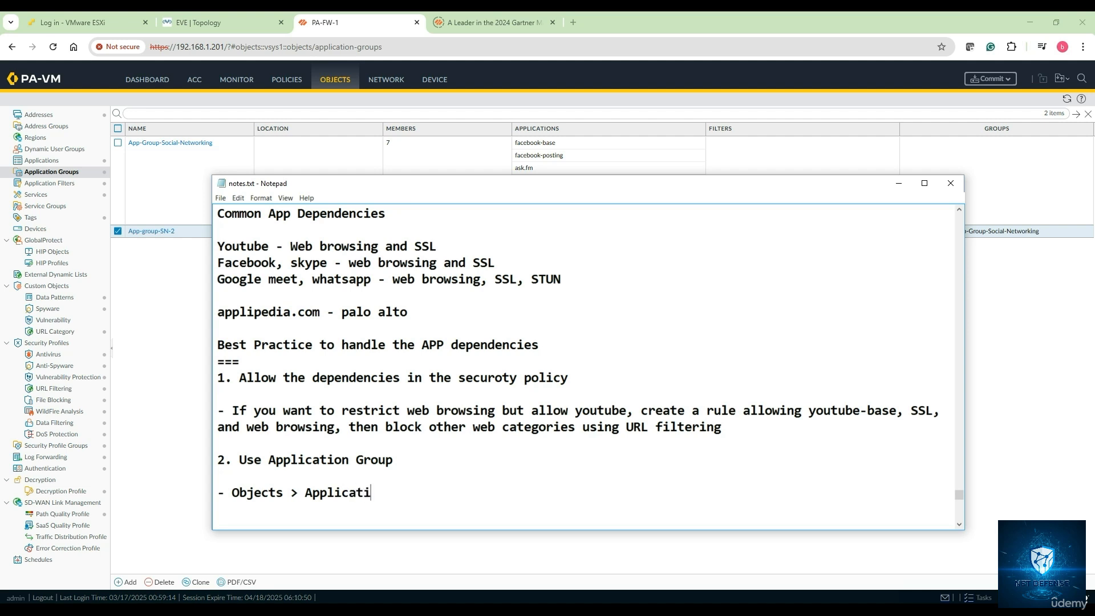
{"action": "type", "text": "on Groups"}
- Add the line "click Add/ Browse" directly below the Application Groups note
{"action": "key", "text": "Return"}
{"action": "type", "text": "cli"}
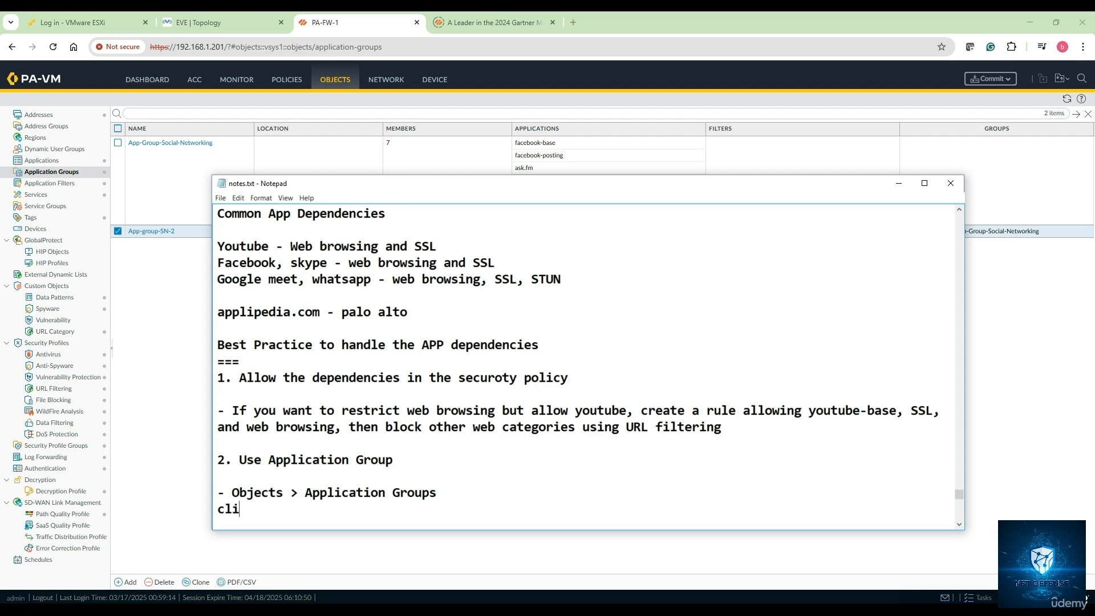
{"action": "type", "text": "ck Add/ Browse"}
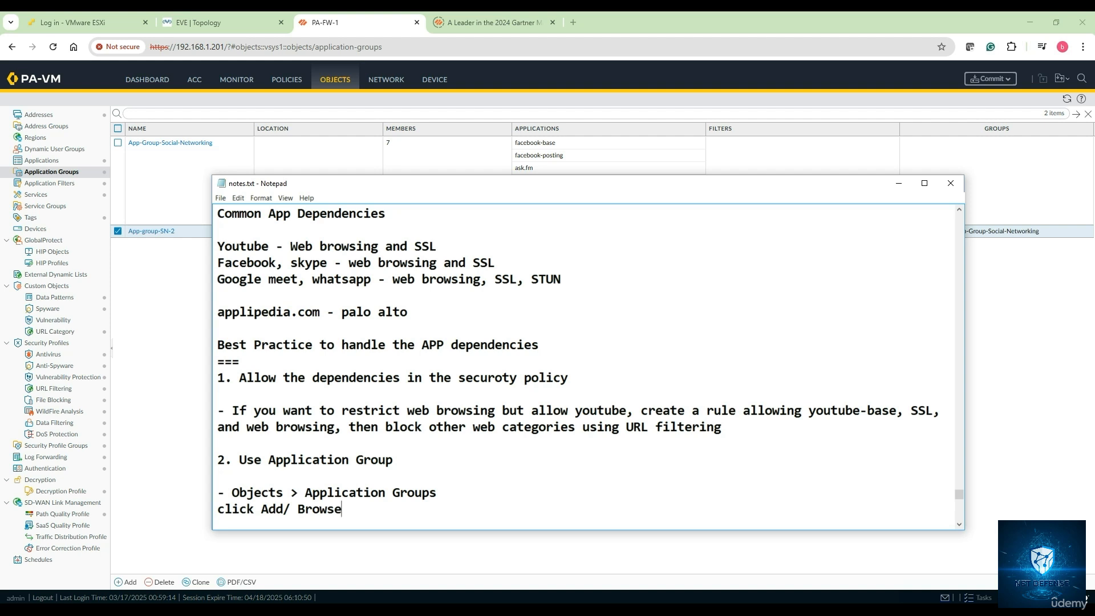
- Add the line "add the respective apps in the app group" under the Add/ Browse note, leaving a blank line between
{"action": "key", "text": "Return"}
{"action": "key", "text": "Return"}
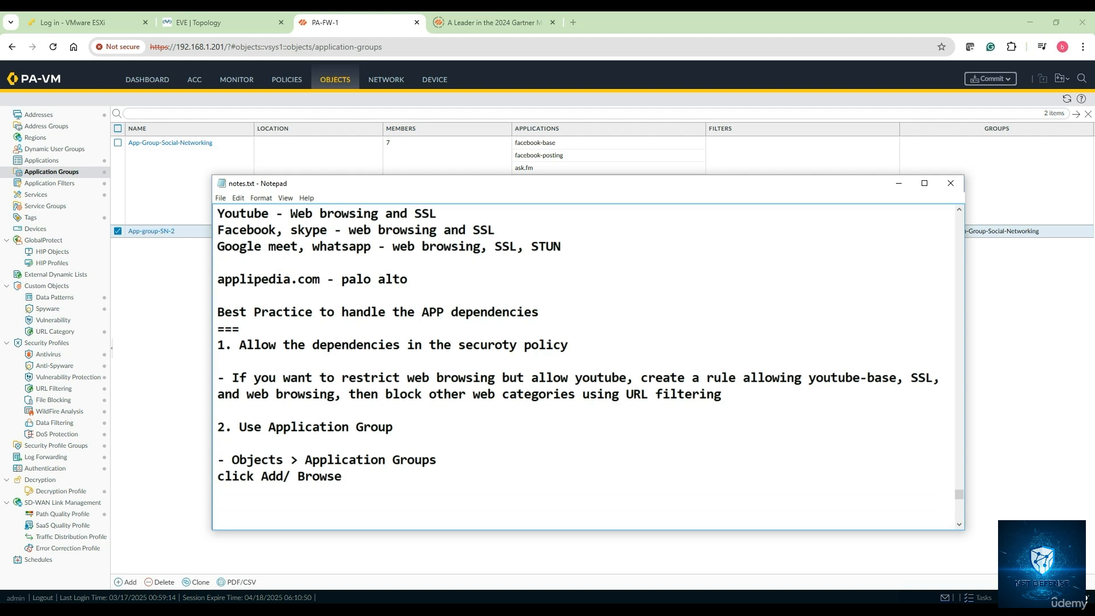
{"action": "type", "text": "add the respective ap"}
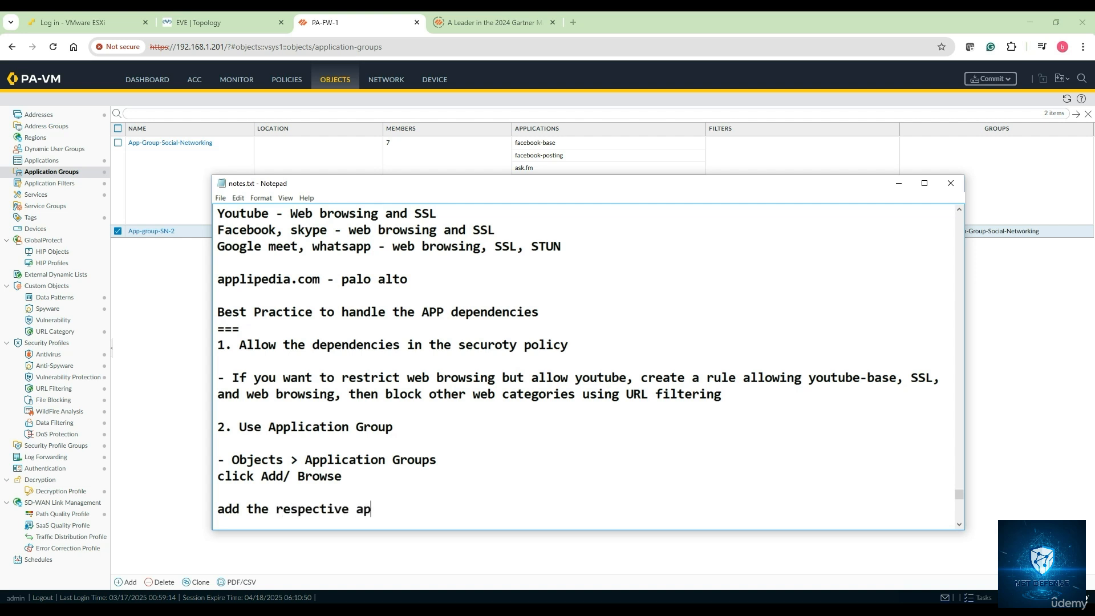
{"action": "type", "text": "ps in the app group"}
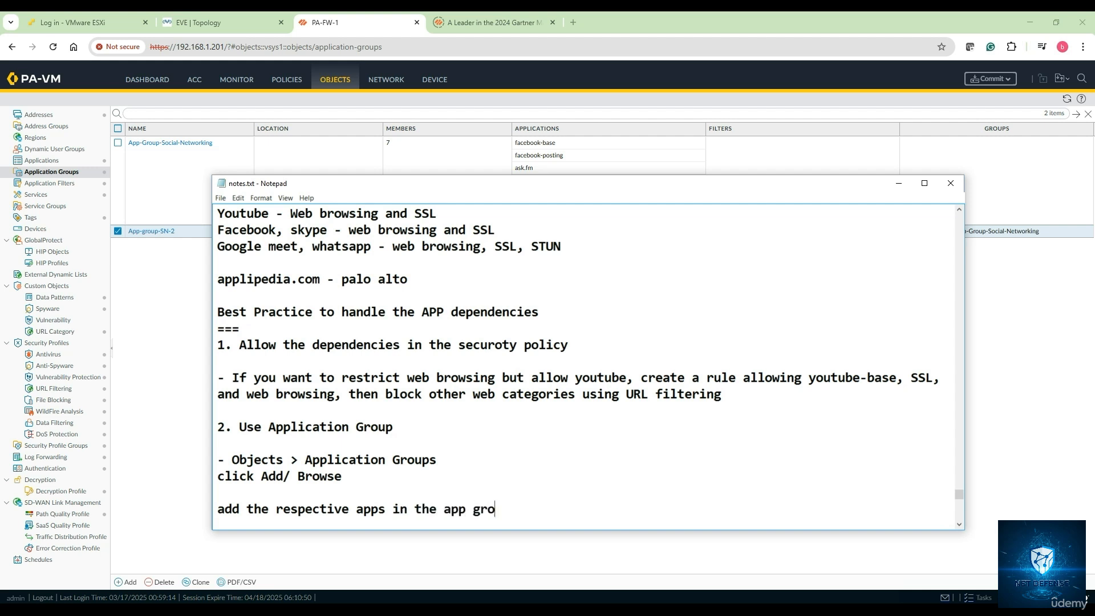
- Add the third best practice, "3. Monitor the logs and Adjust the policies", after a blank line
{"action": "key", "text": "Return"}
{"action": "key", "text": "Return"}
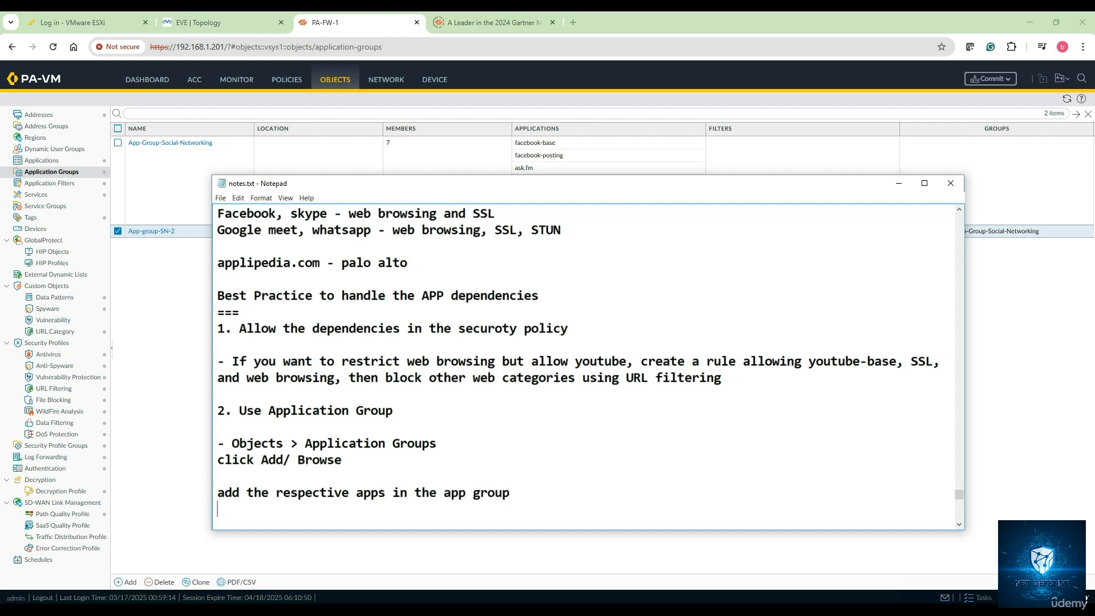
{"action": "type", "text": "3. Mo"}
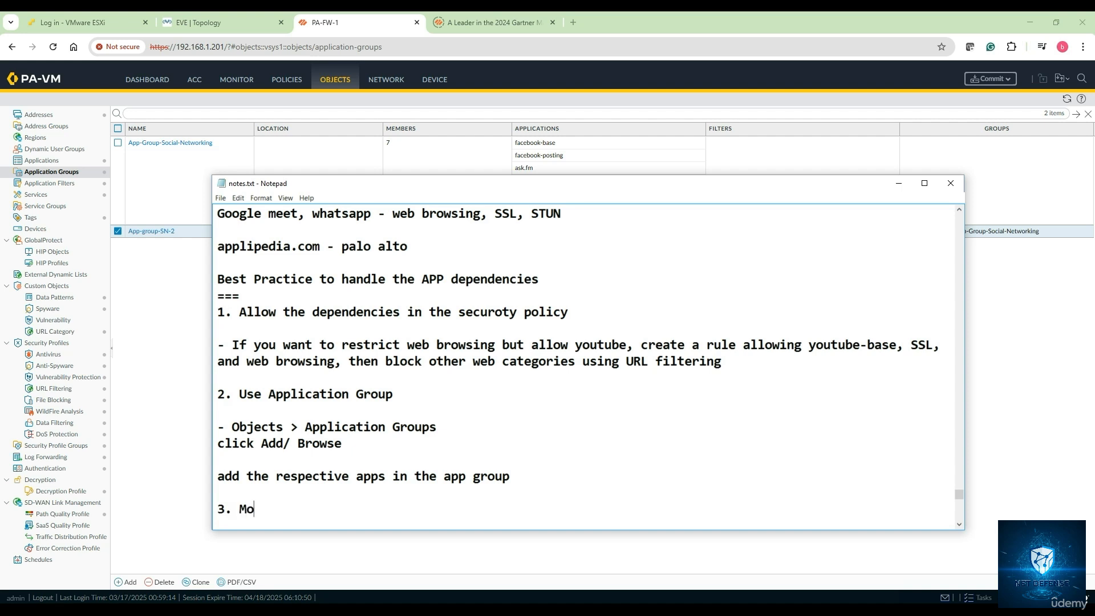
{"action": "type", "text": "nitor the logs a"}
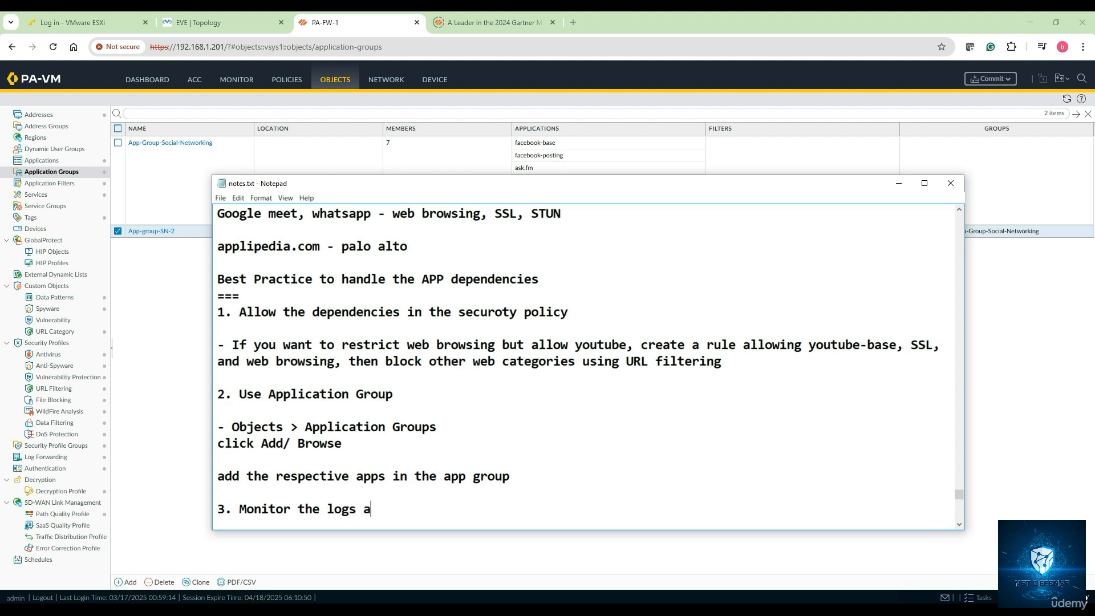
{"action": "type", "text": "nd Adjust the polic"}
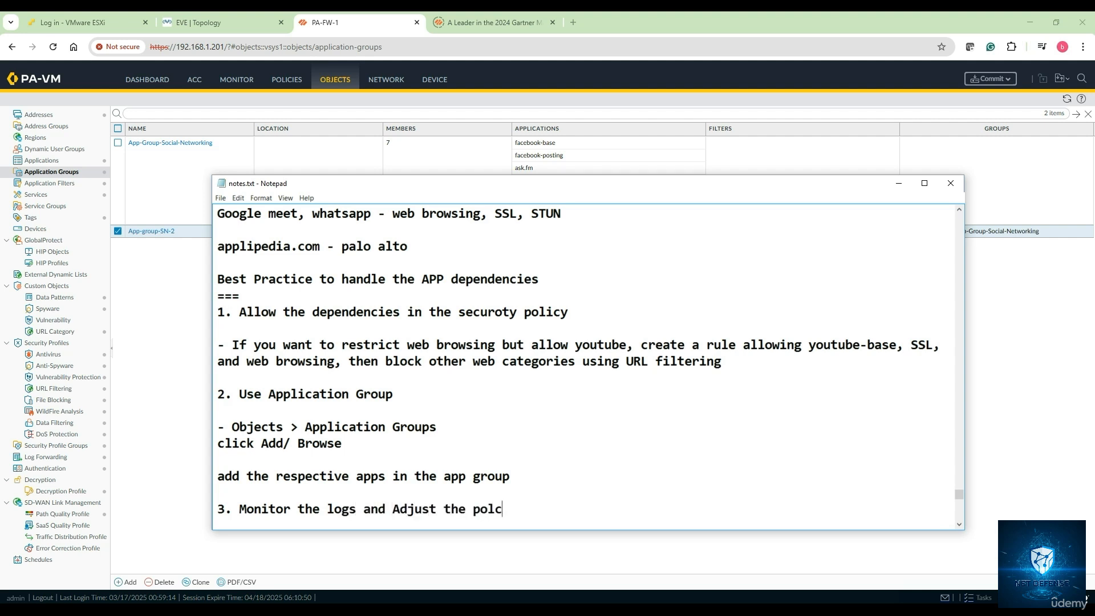
{"action": "key", "text": "BackSpace"}
{"action": "type", "text": "icies"}
- Close the best-practice notes with a long divider line of equals signs, one blank line below the third item
{"action": "key", "text": "Return"}
{"action": "key", "text": "Return"}
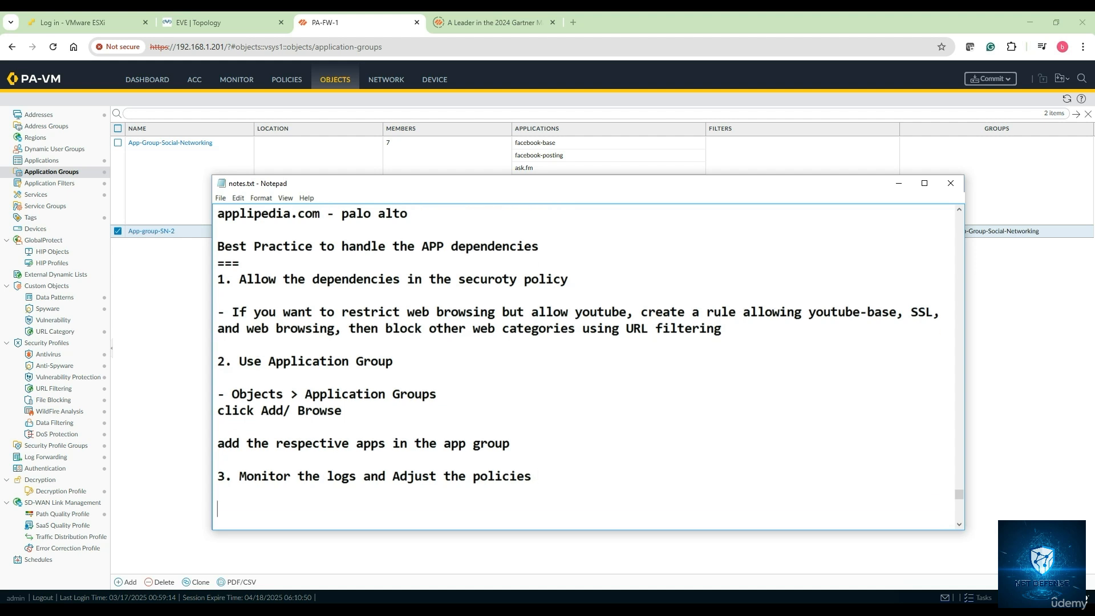
{"action": "type", "text": "============================"}
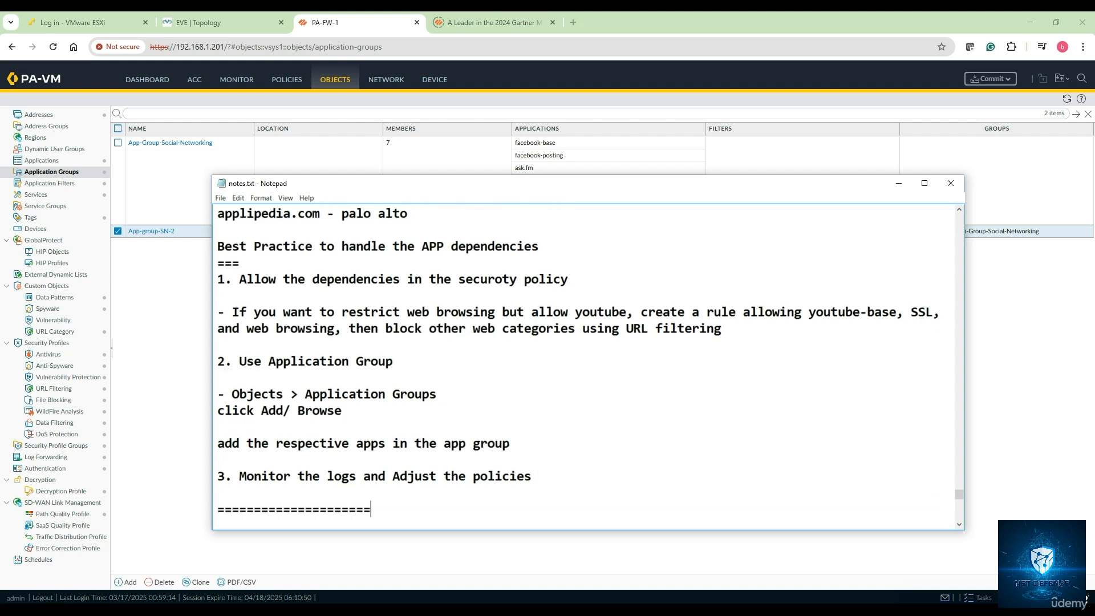
{"action": "type", "text": "======================================"}
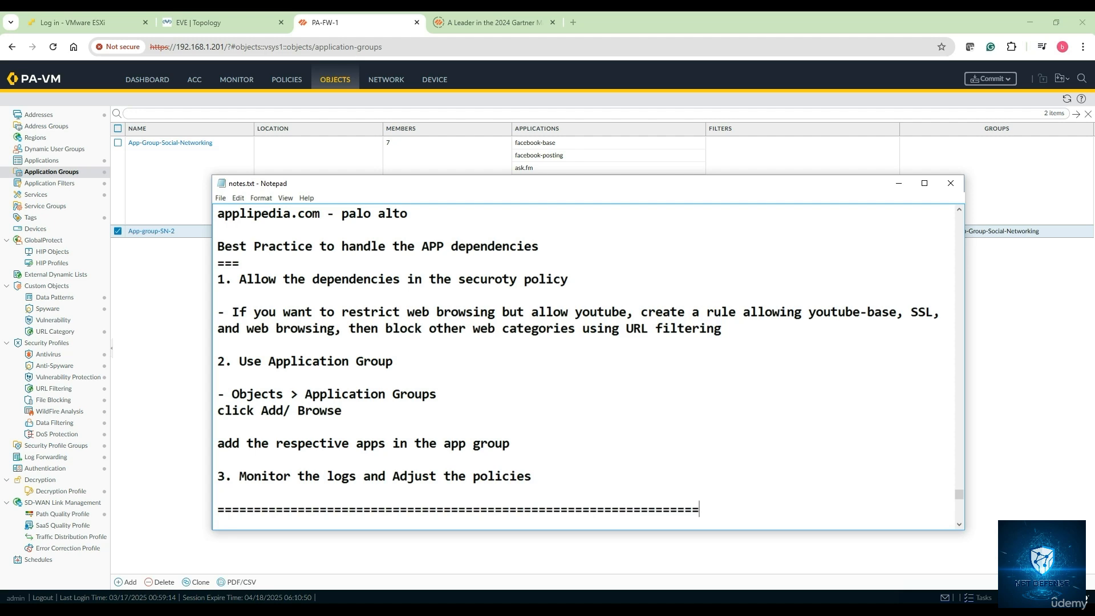